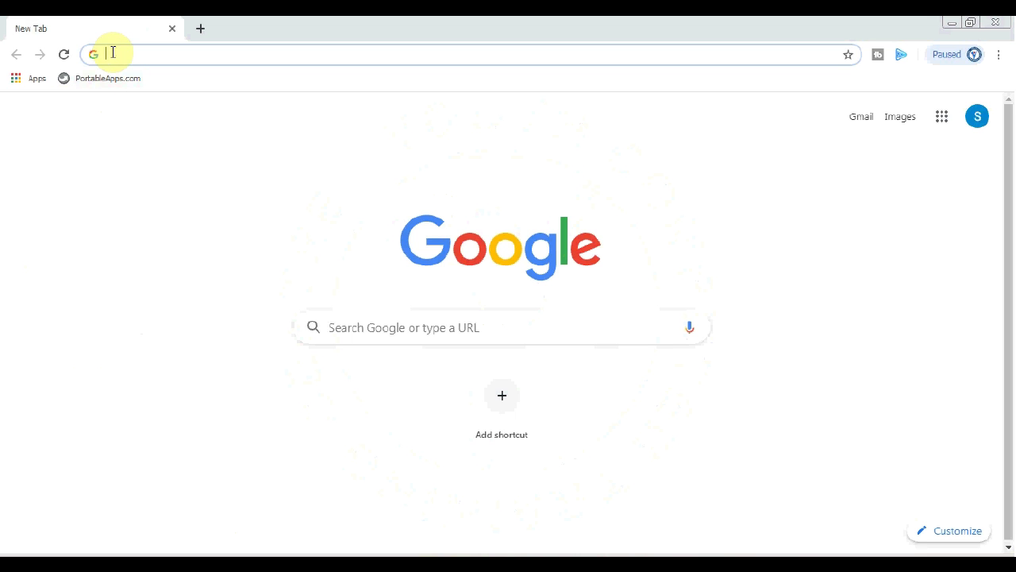
Search the web for google slides and open the Google Slides page for free online presentations.
text(Google.com)
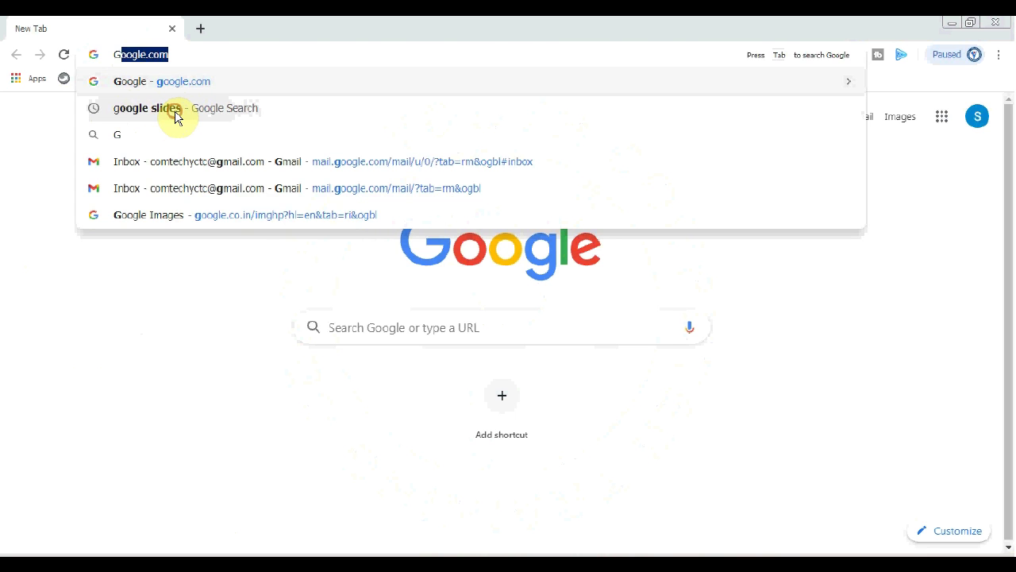
click(175, 116)
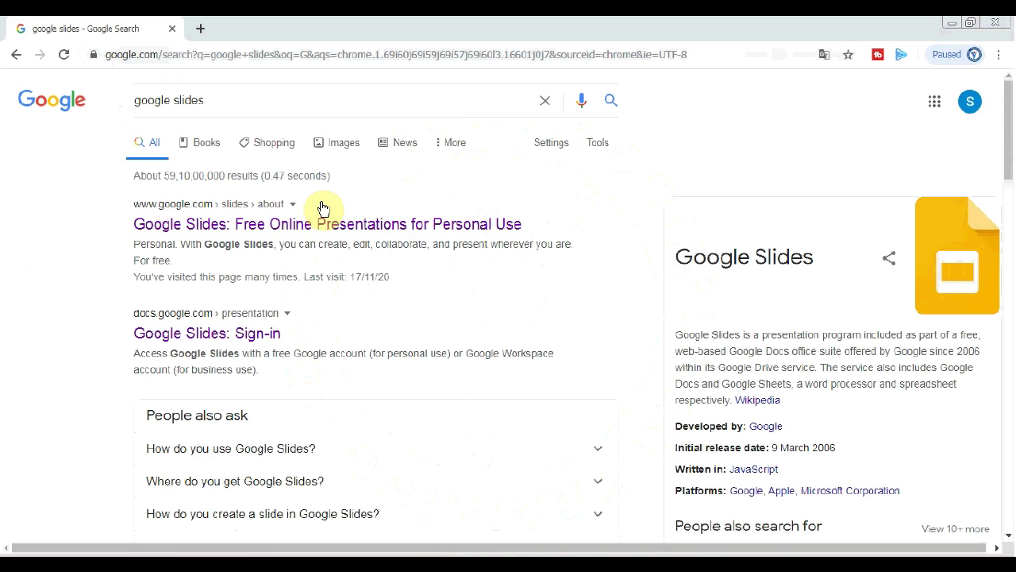
click(315, 231)
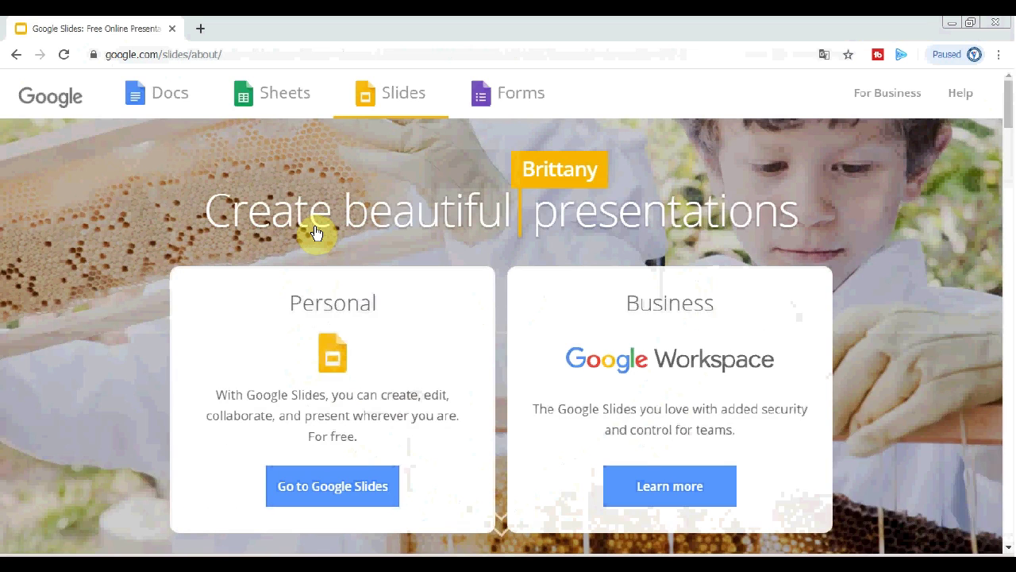
Go to Google Docs for personal use and create a blank document.
click(143, 108)
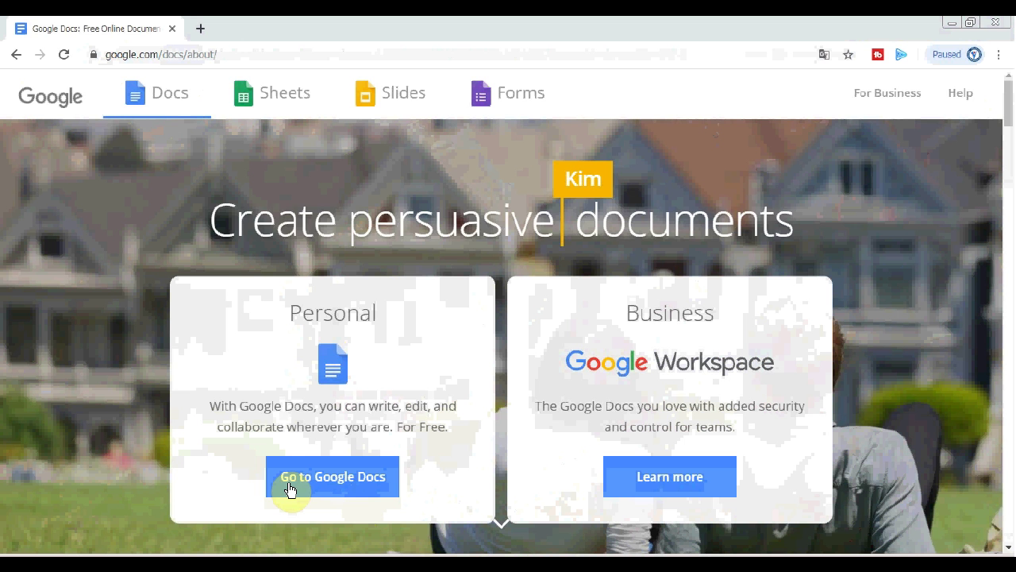
click(345, 492)
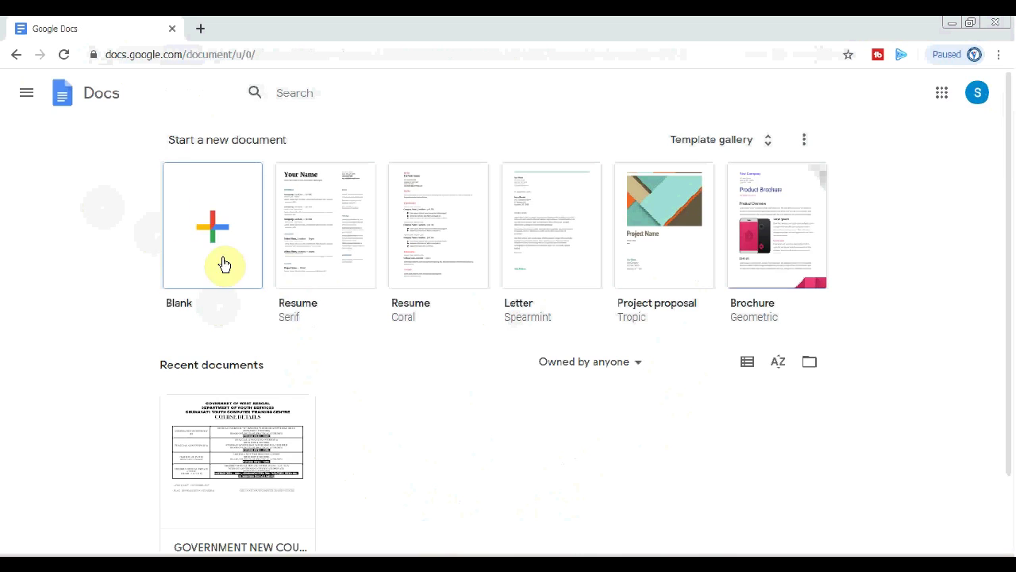
click(196, 241)
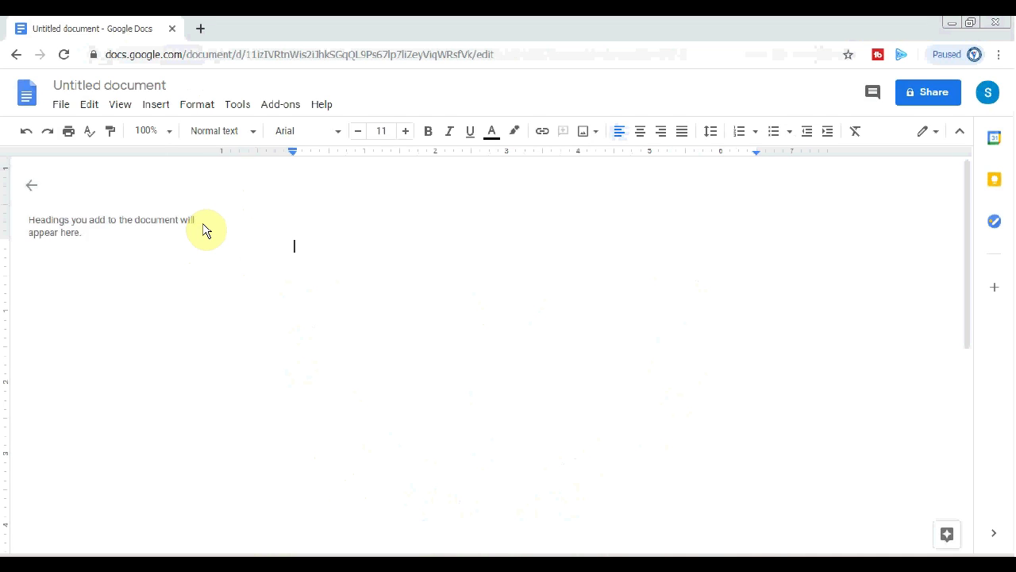
Open the Voice typing tool for the blank document.
click(134, 270)
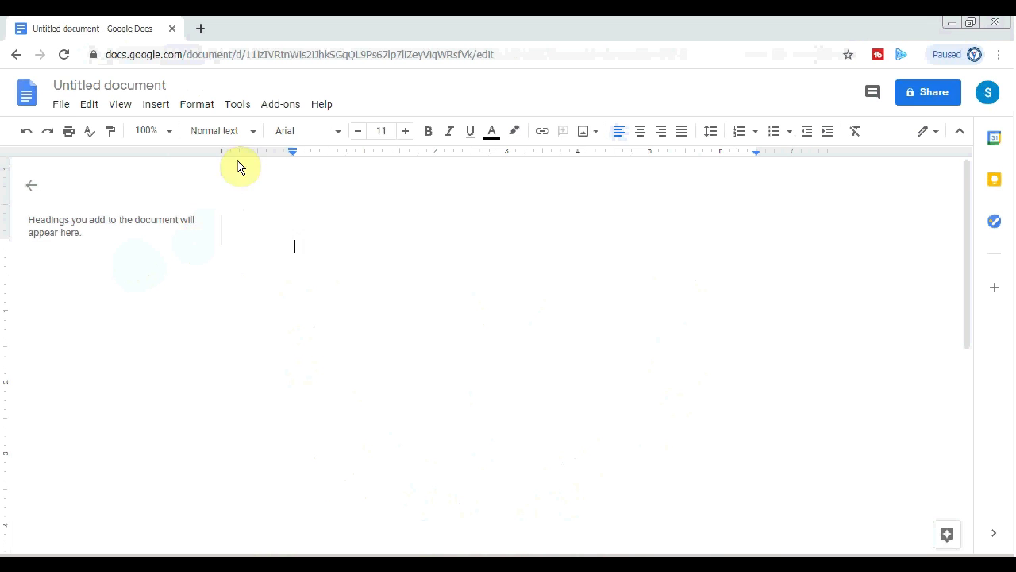
click(238, 112)
click(242, 107)
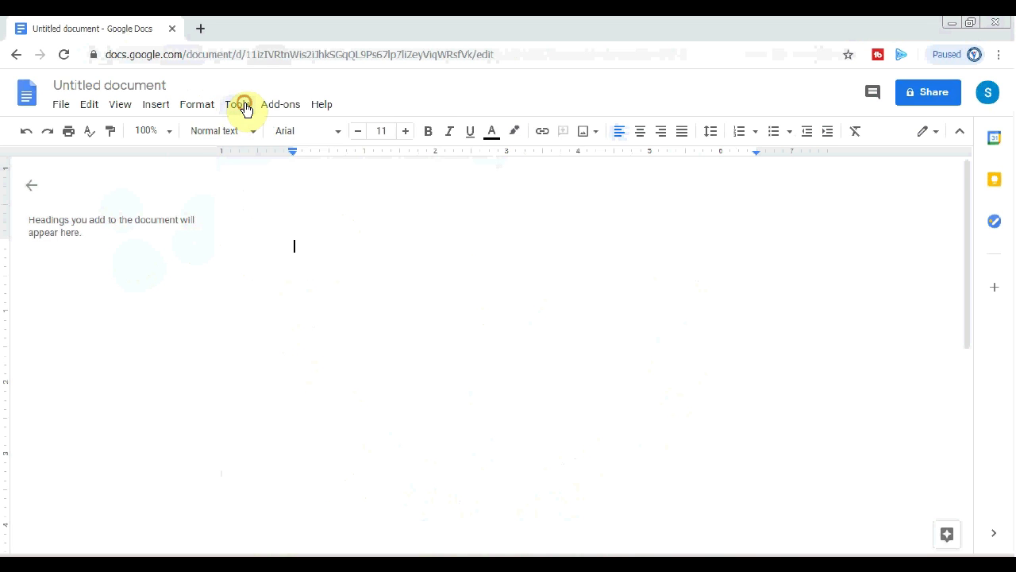
click(242, 107)
click(278, 105)
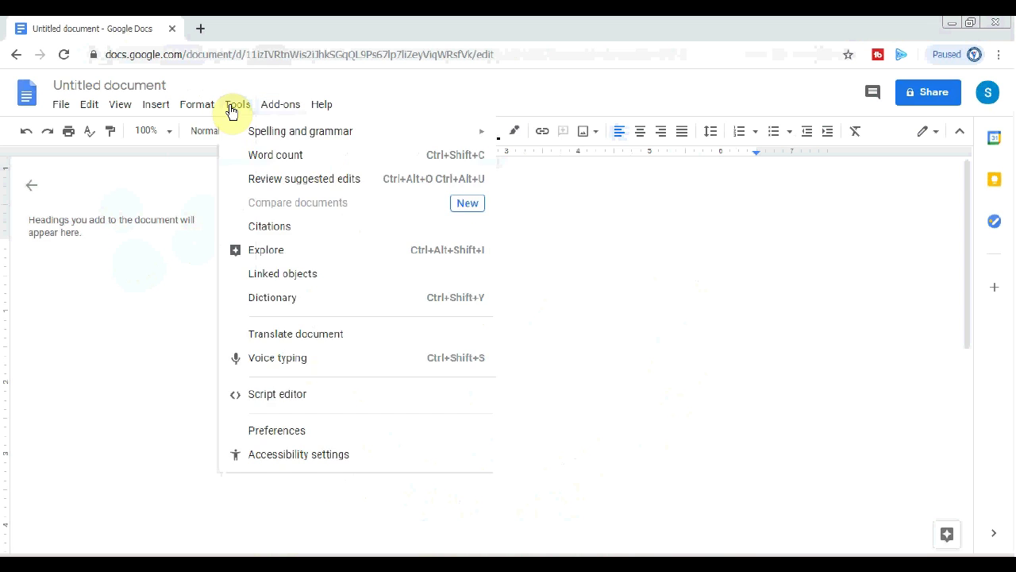
click(232, 110)
click(233, 110)
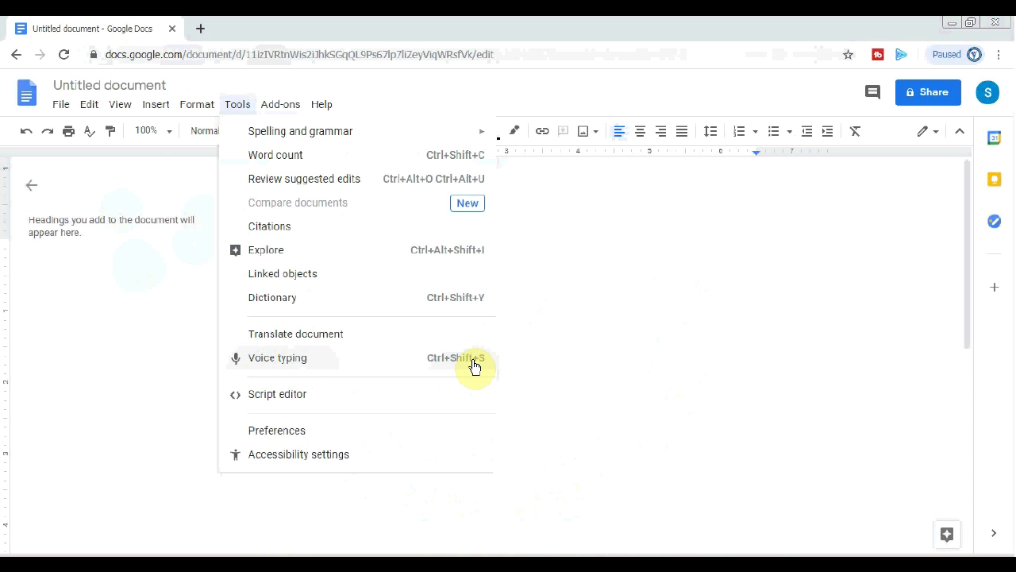
click(287, 362)
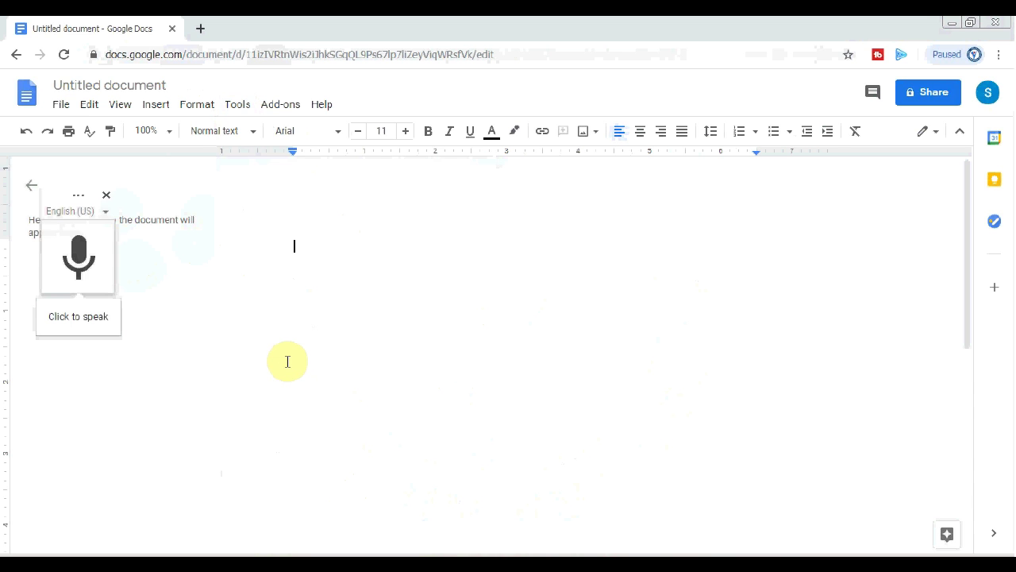
Set the voice typing language to বাংলা (ভারত) and start dictating a Bengali paragraph into the document.
click(106, 216)
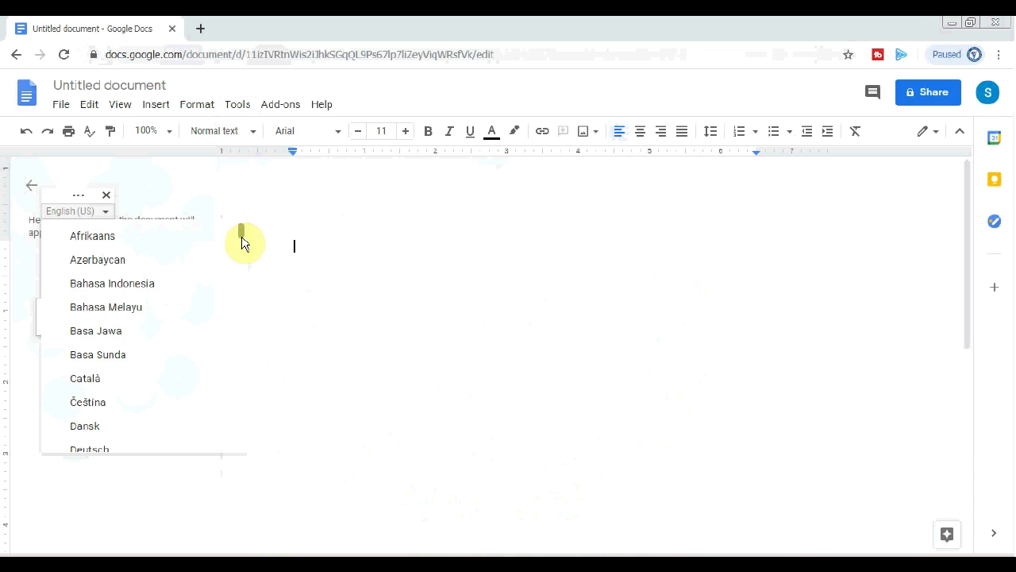
drag(242, 239, 245, 414)
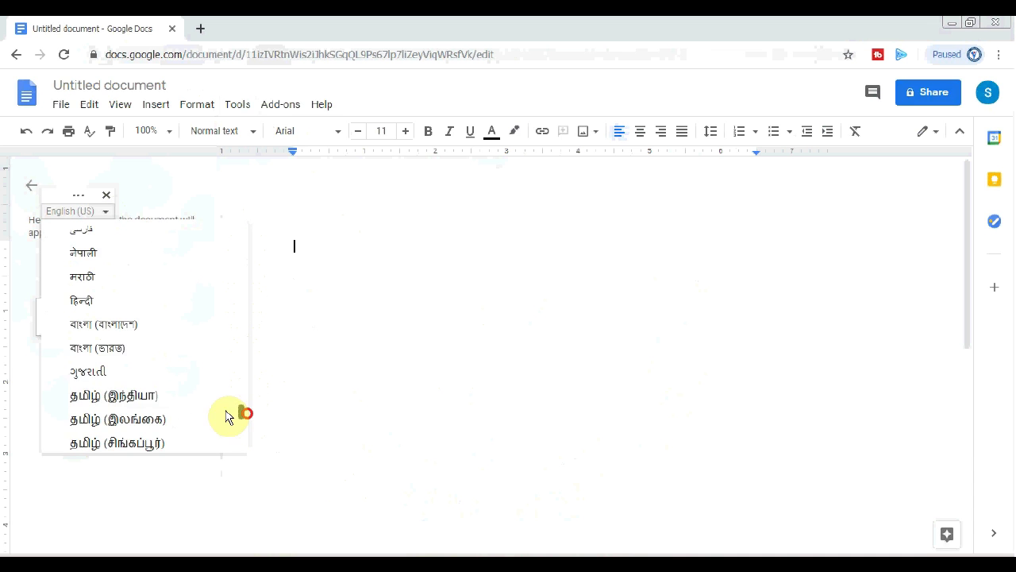
click(103, 355)
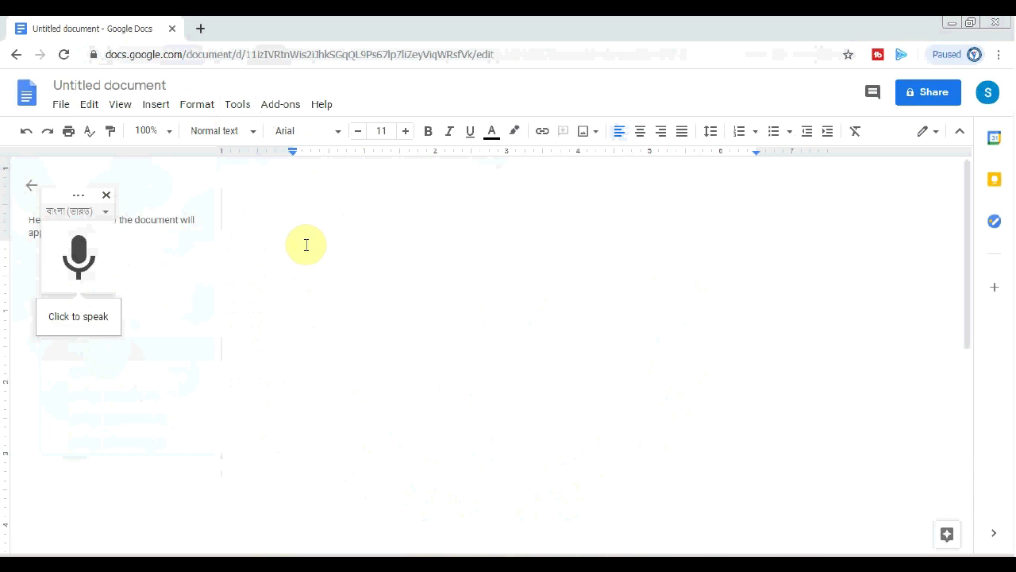
click(77, 256)
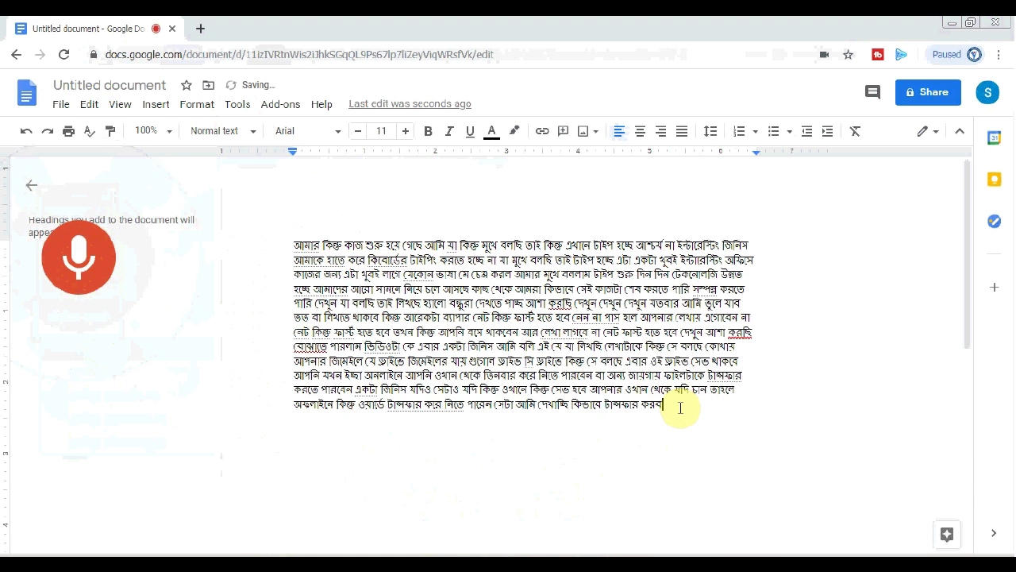
Delete the dictated text from partway through the second line to the end, and stop voice typing.
drag(675, 408, 349, 259)
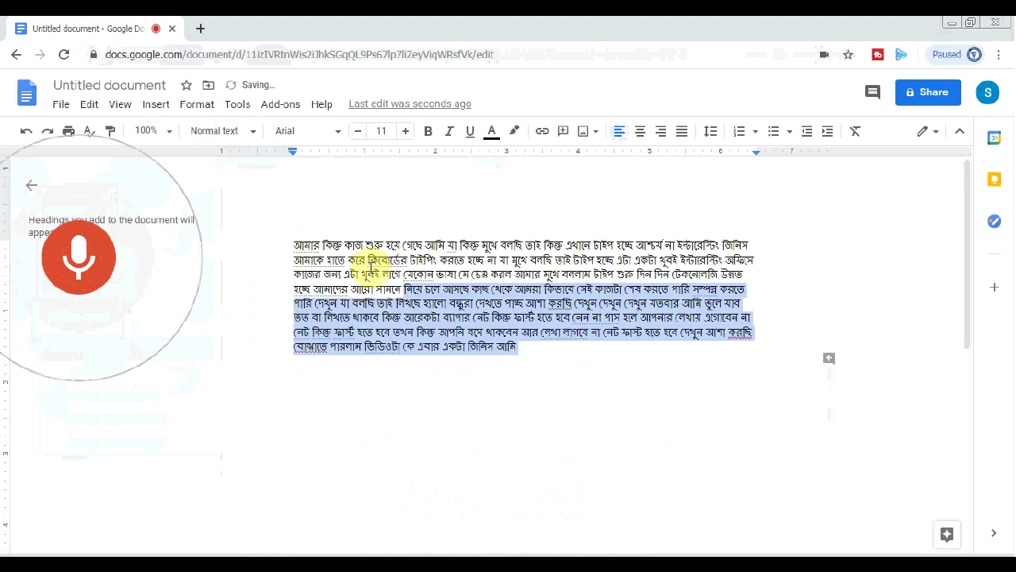
key(BackSpace)
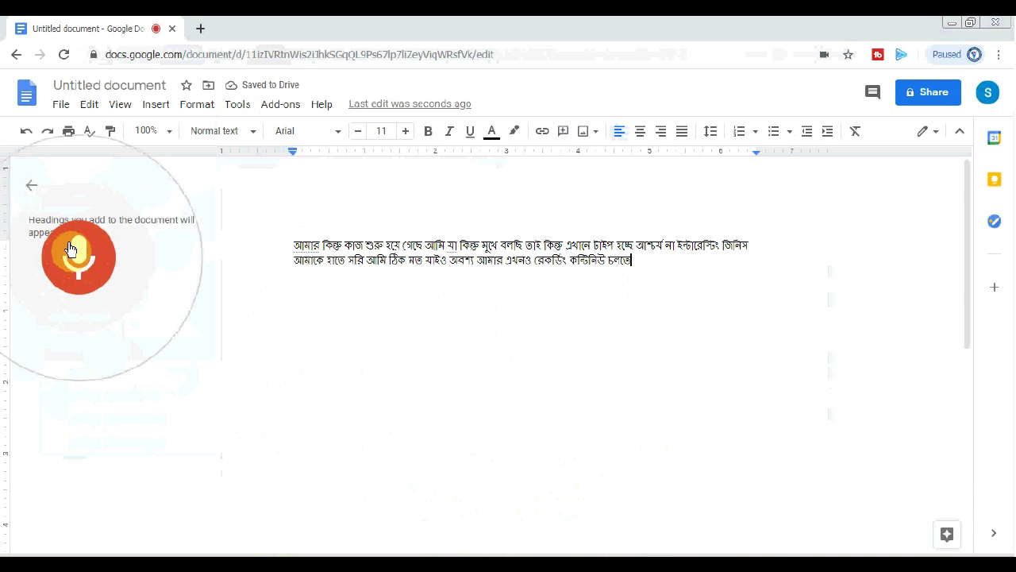
click(85, 263)
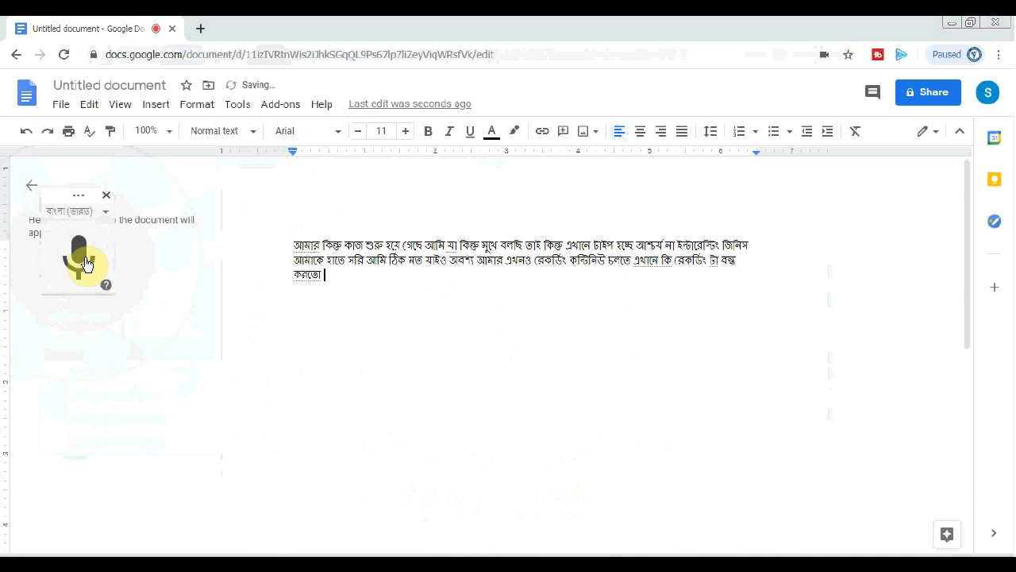
Copy all of the dictated Bengali text in the document.
click(330, 275)
drag(328, 276, 296, 242)
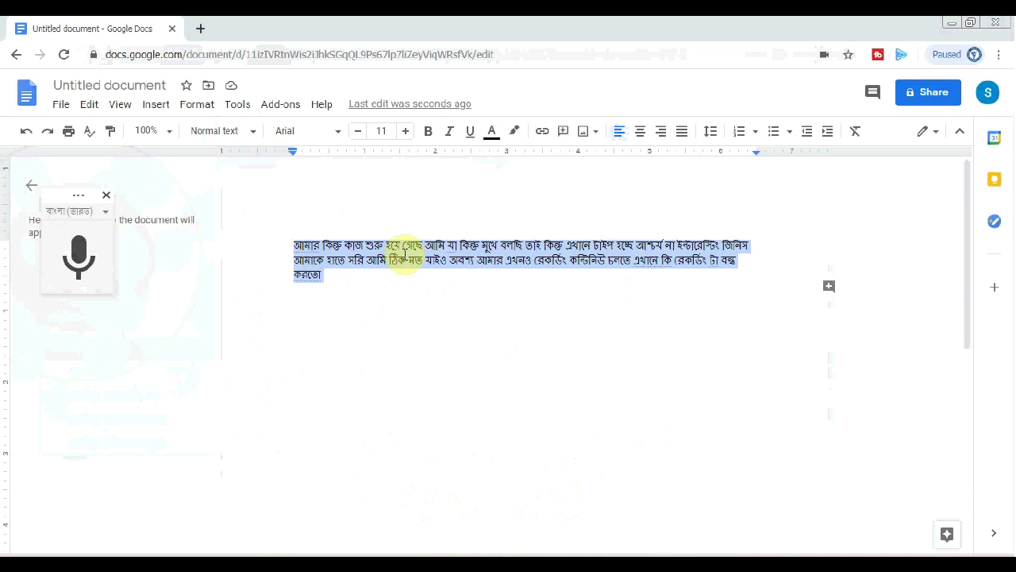
right_click(395, 258)
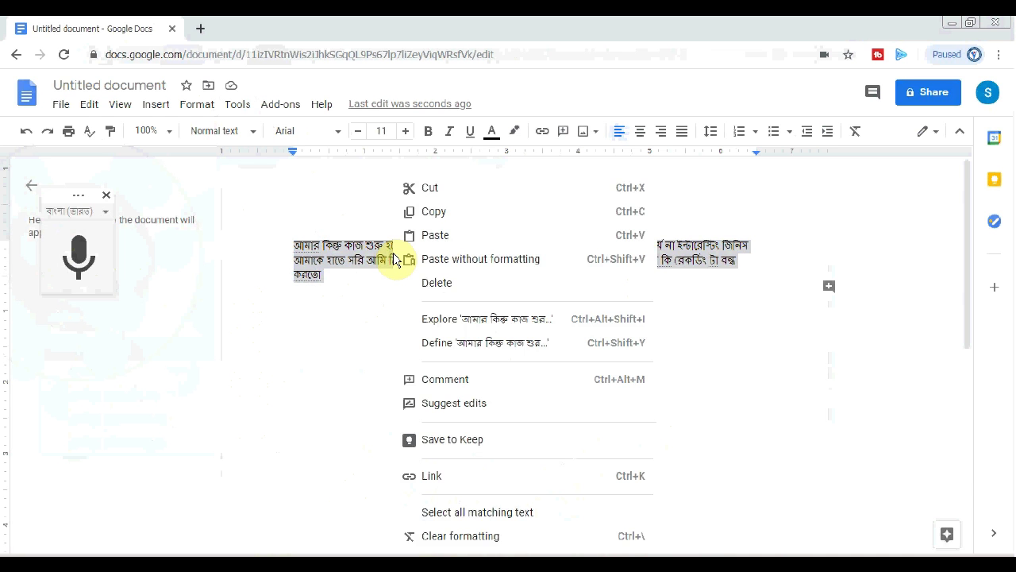
click(433, 214)
Switch to Microsoft Office Word 2003 and paste the copied Bengali text into the new blank document.
click(16, 546)
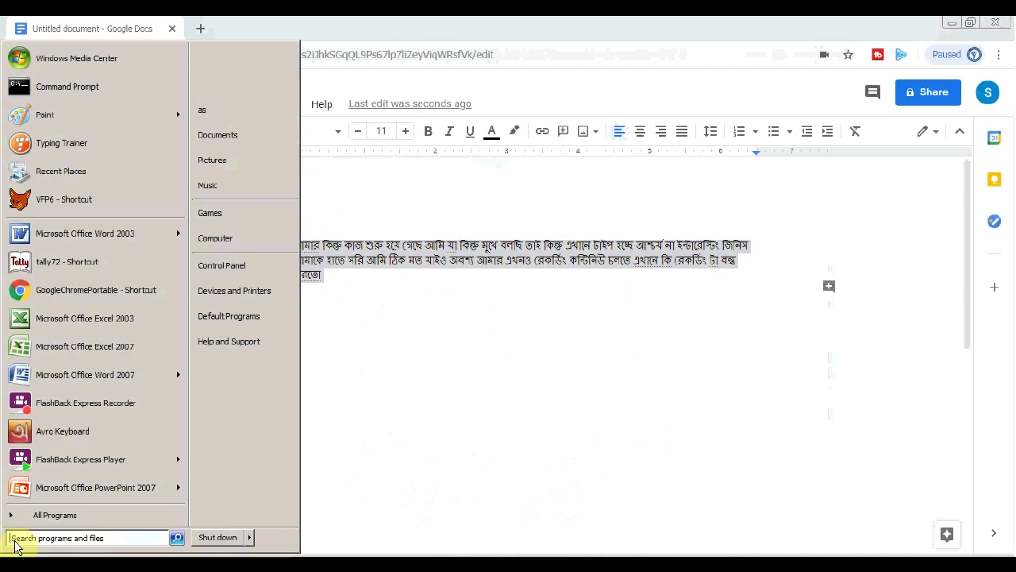
click(70, 234)
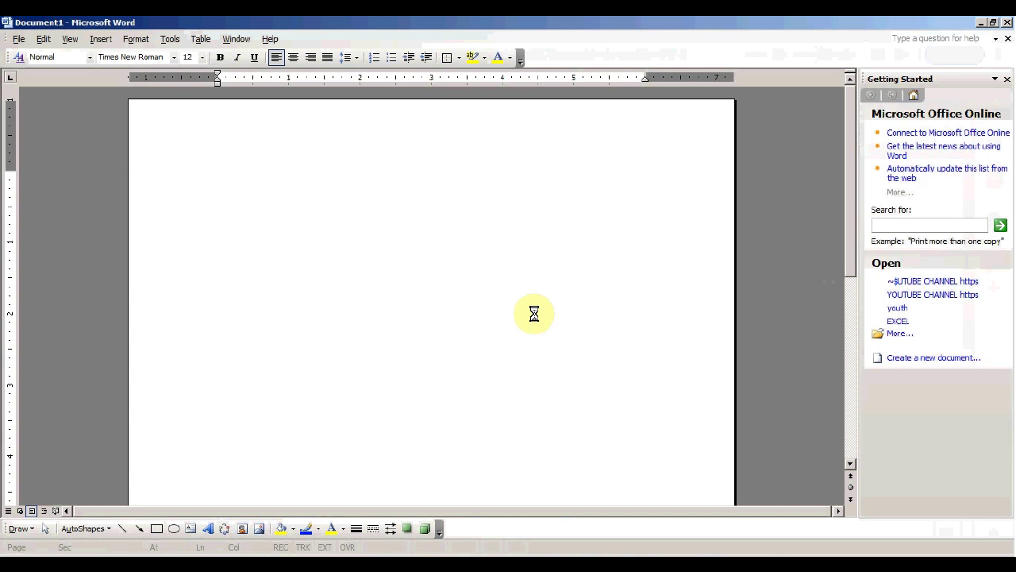
right_click(252, 175)
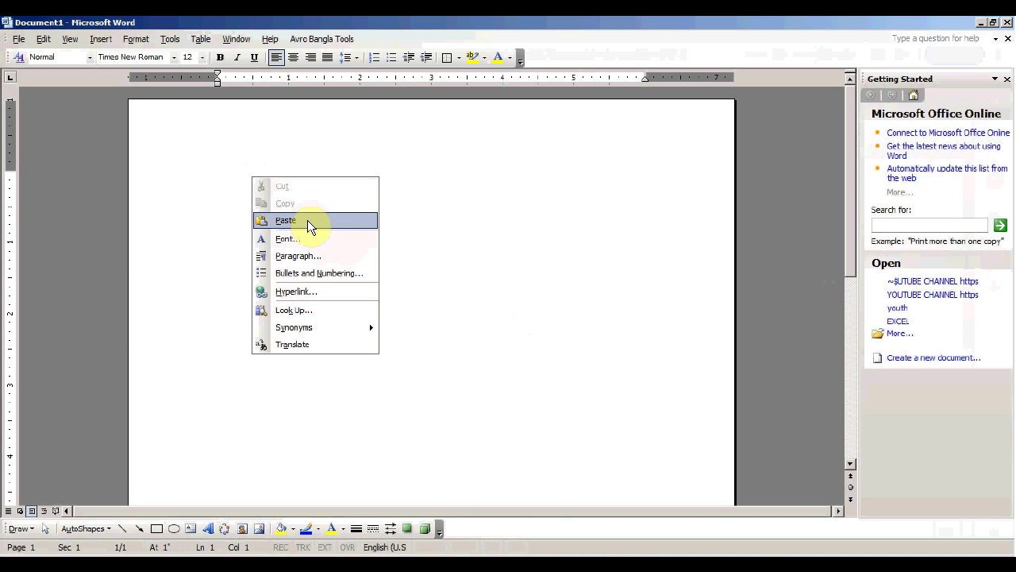
click(309, 226)
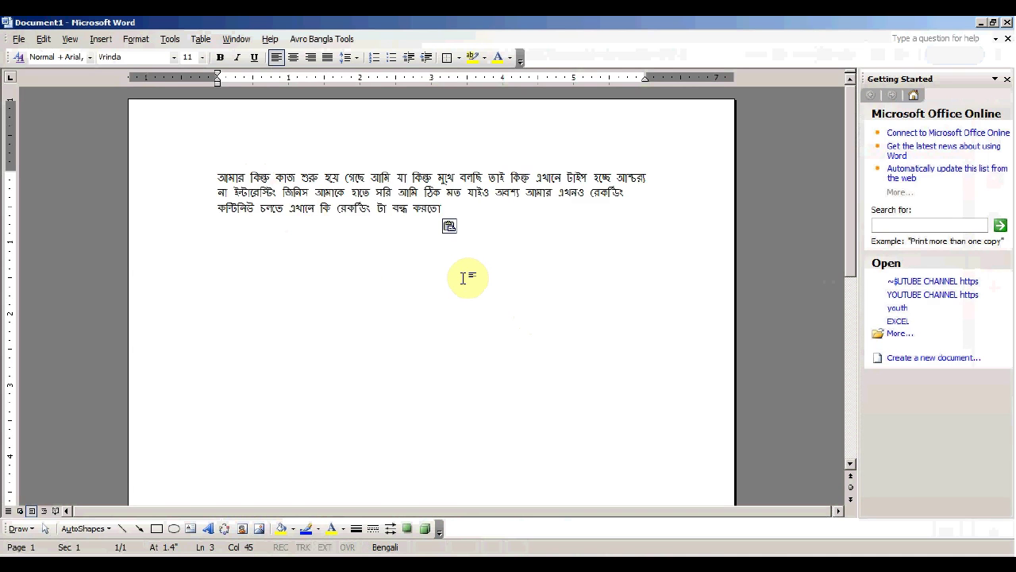
Check the pasted Bengali text in print preview at 100% zoom and return to the normal document view.
click(16, 39)
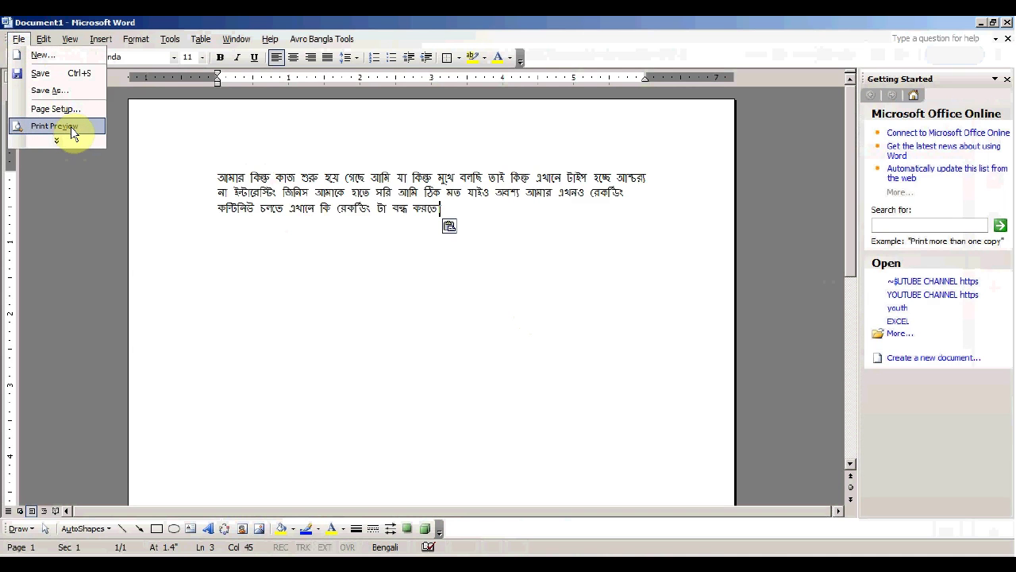
click(80, 127)
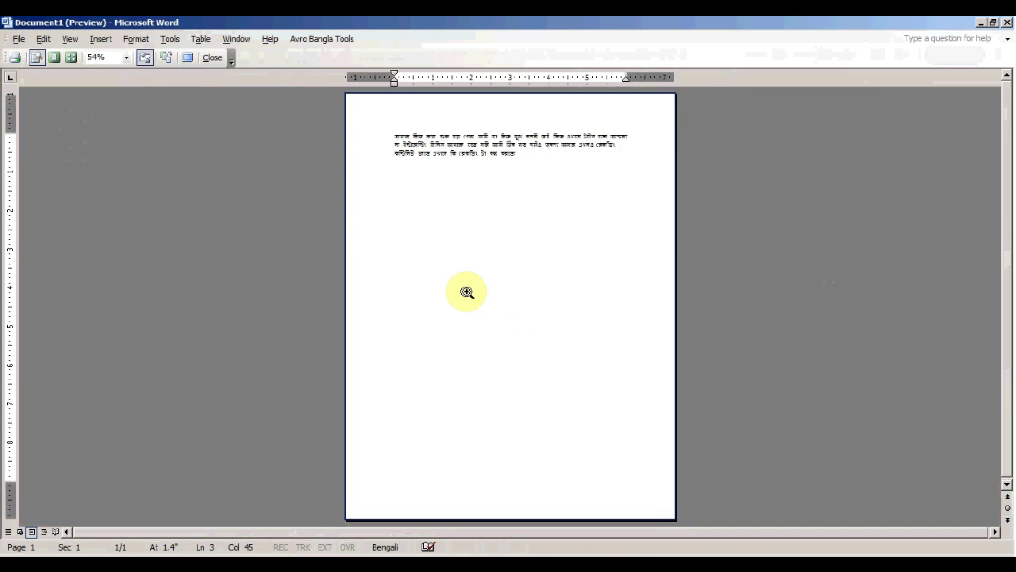
click(486, 199)
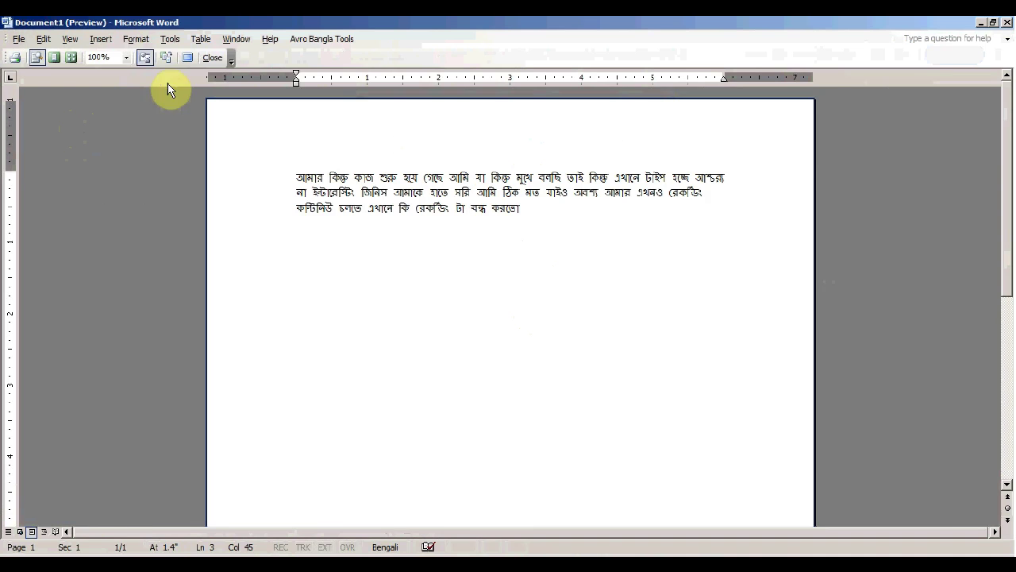
click(210, 57)
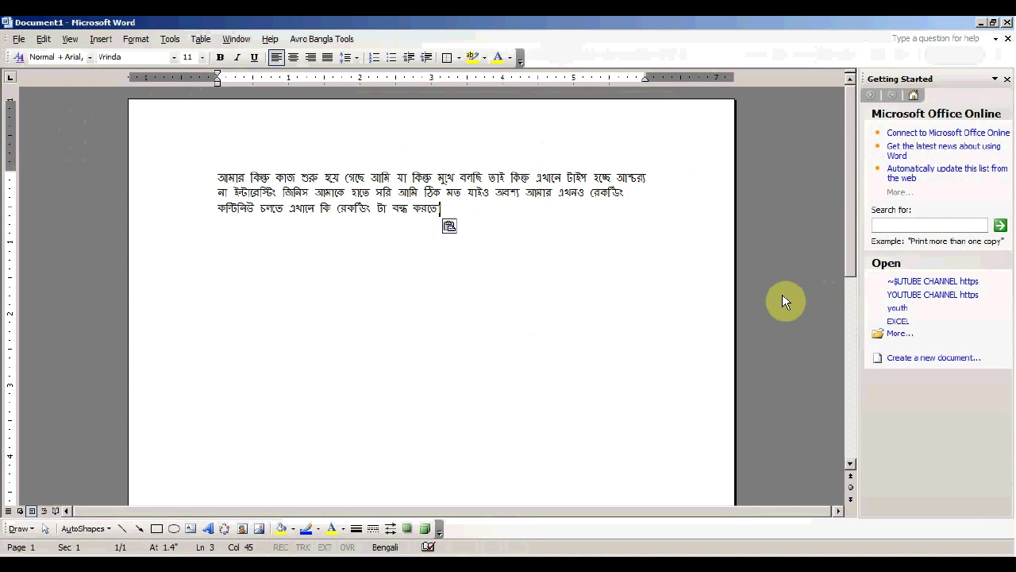
Close the Word document without saving its changes.
click(1007, 35)
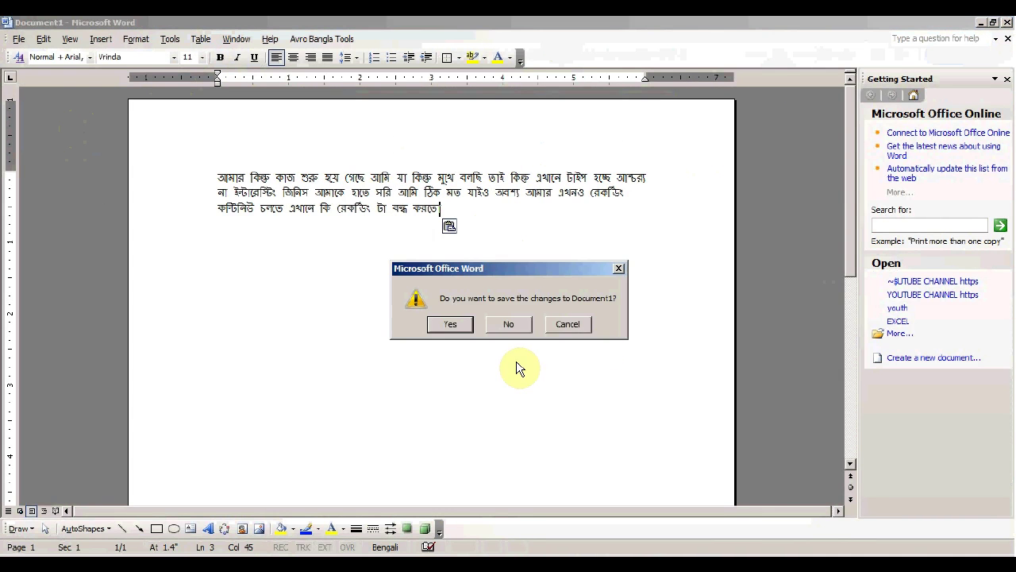
click(511, 327)
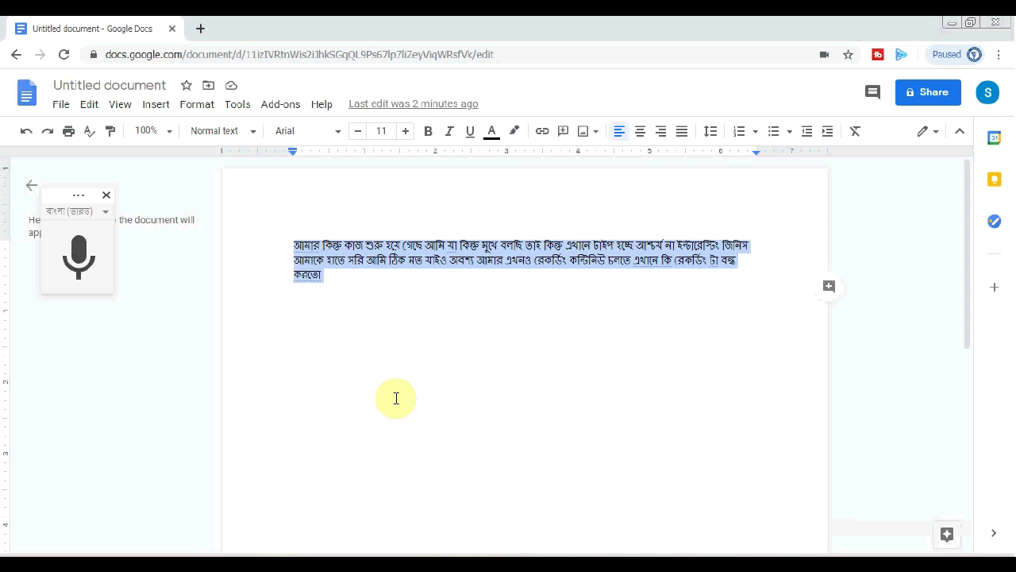
click(349, 563)
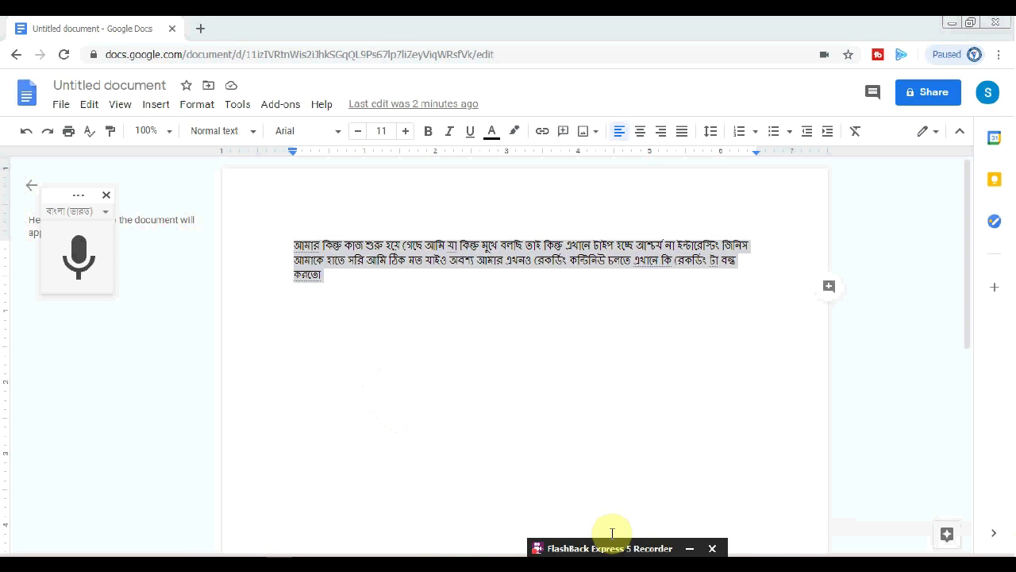